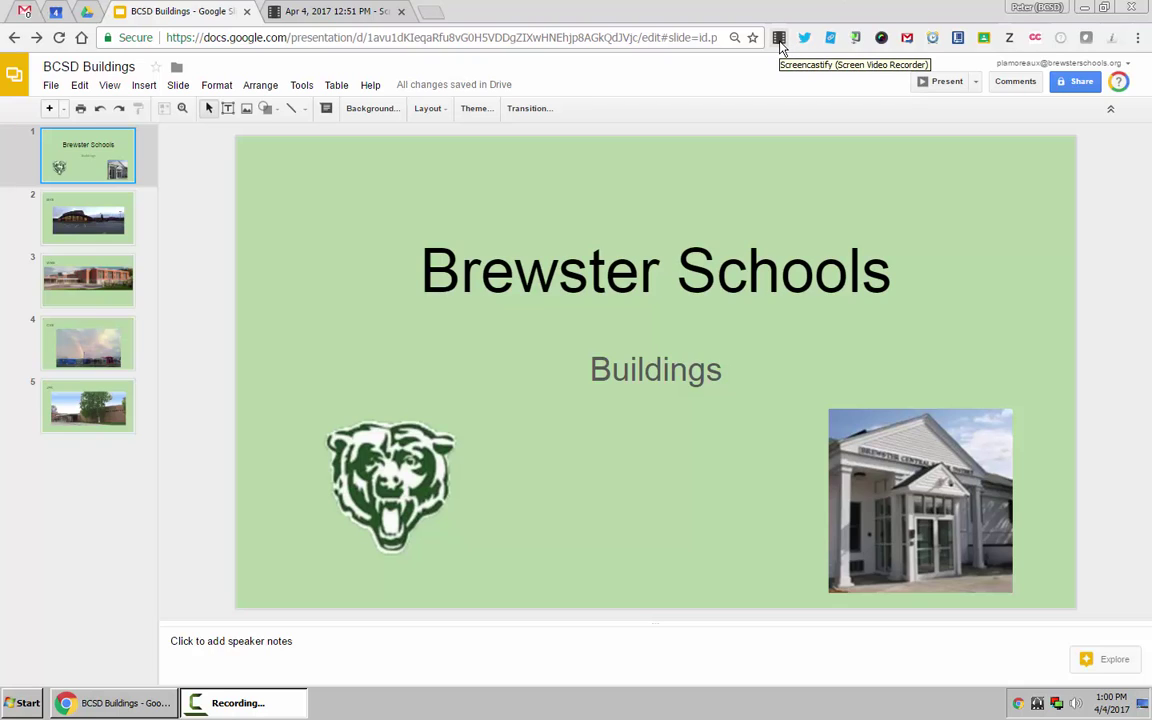
Visit the BCSD App Store from the bookmarks bar, then close it to return to the BHS Intro recording.
left_click(401, 16)
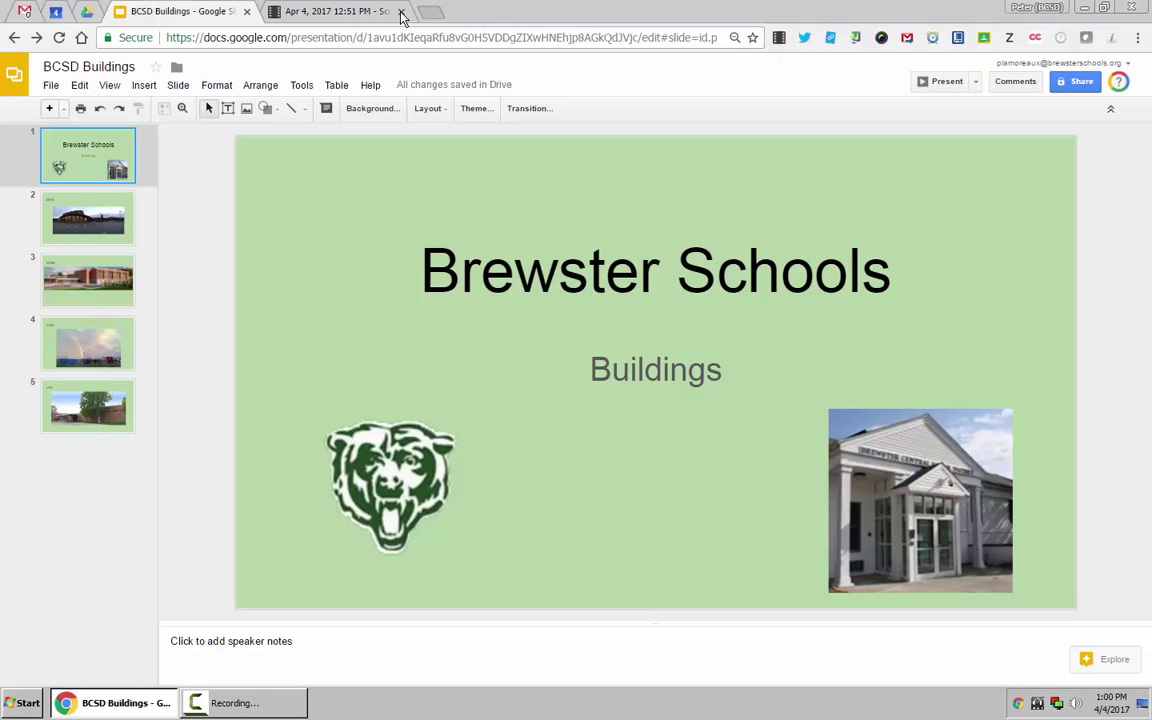
key("ctrl+t")
left_click(30, 68)
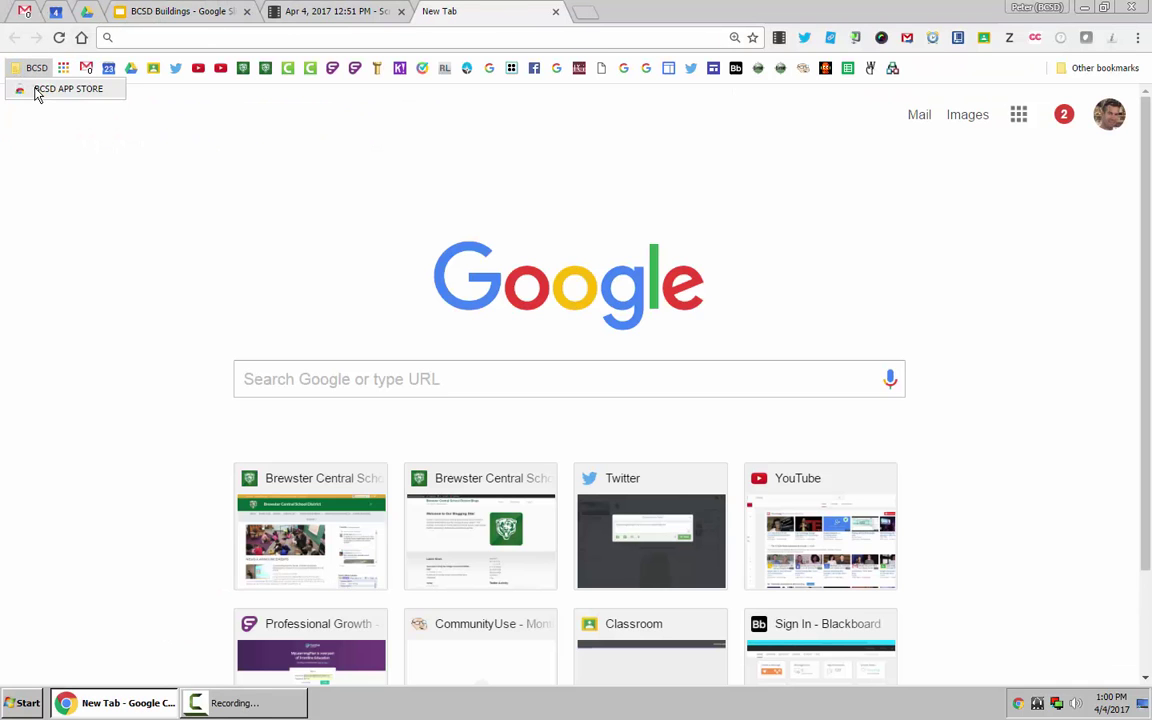
left_click(37, 92)
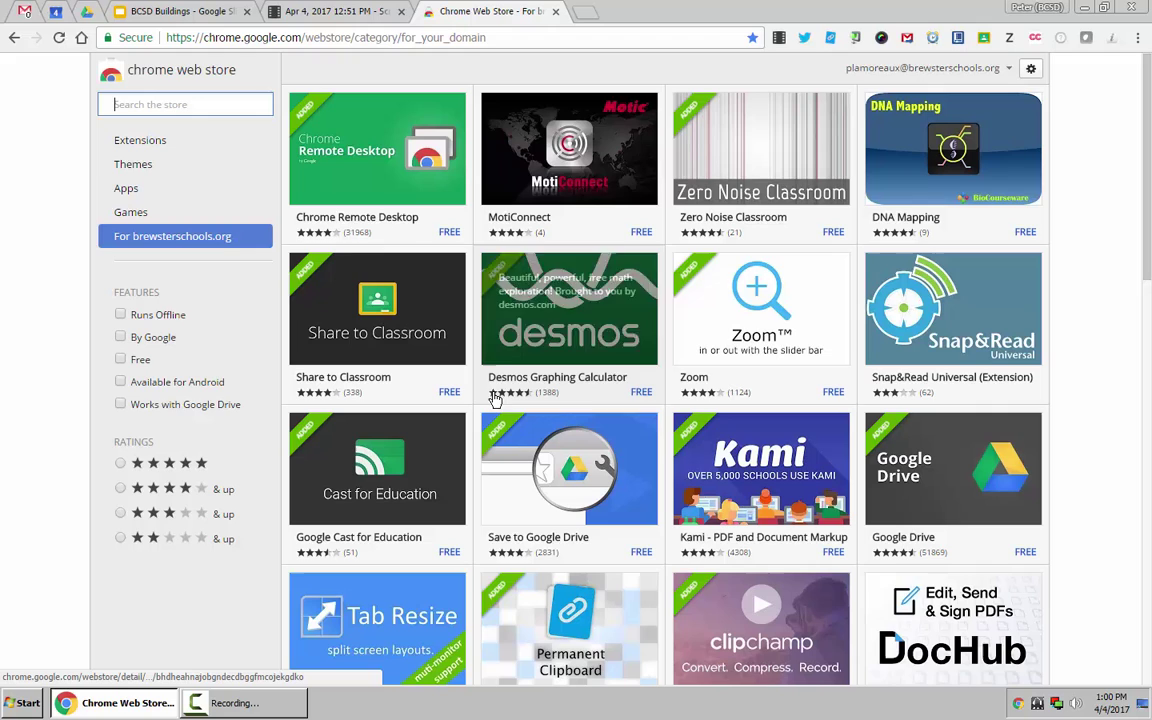
left_click(553, 11)
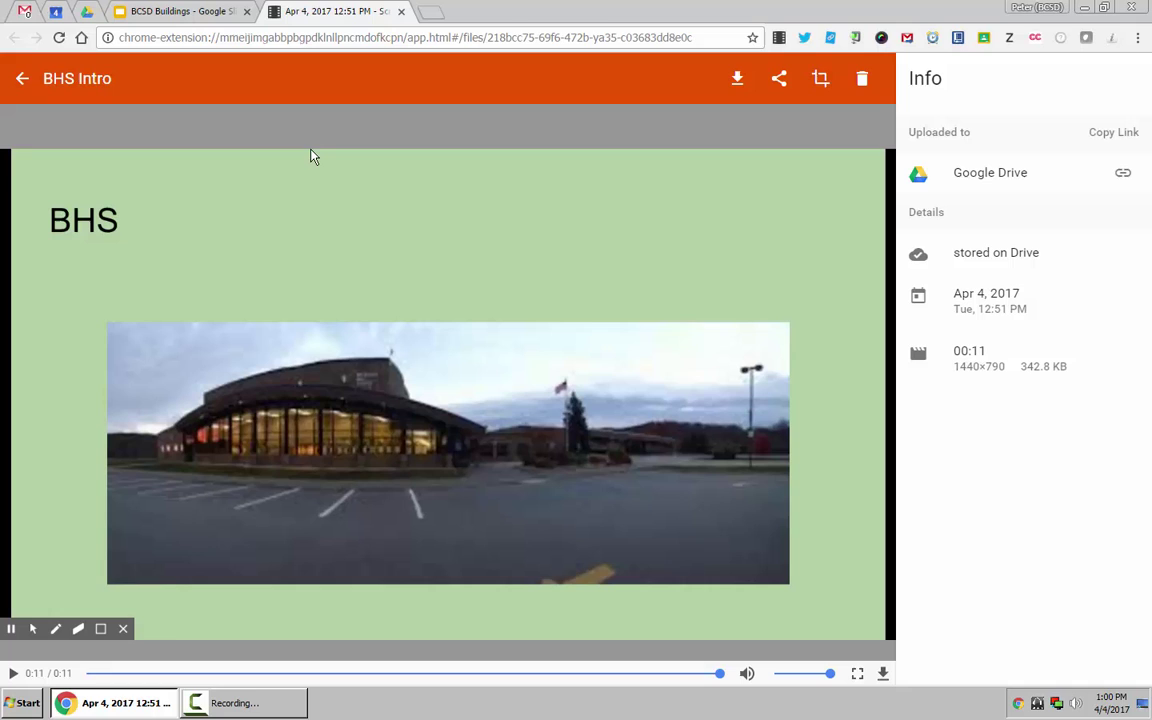
Screencastify-record the BCSD Buildings slideshow advancing through BHS, WMS, CVS and JFK slides, then stop.
left_click(200, 10)
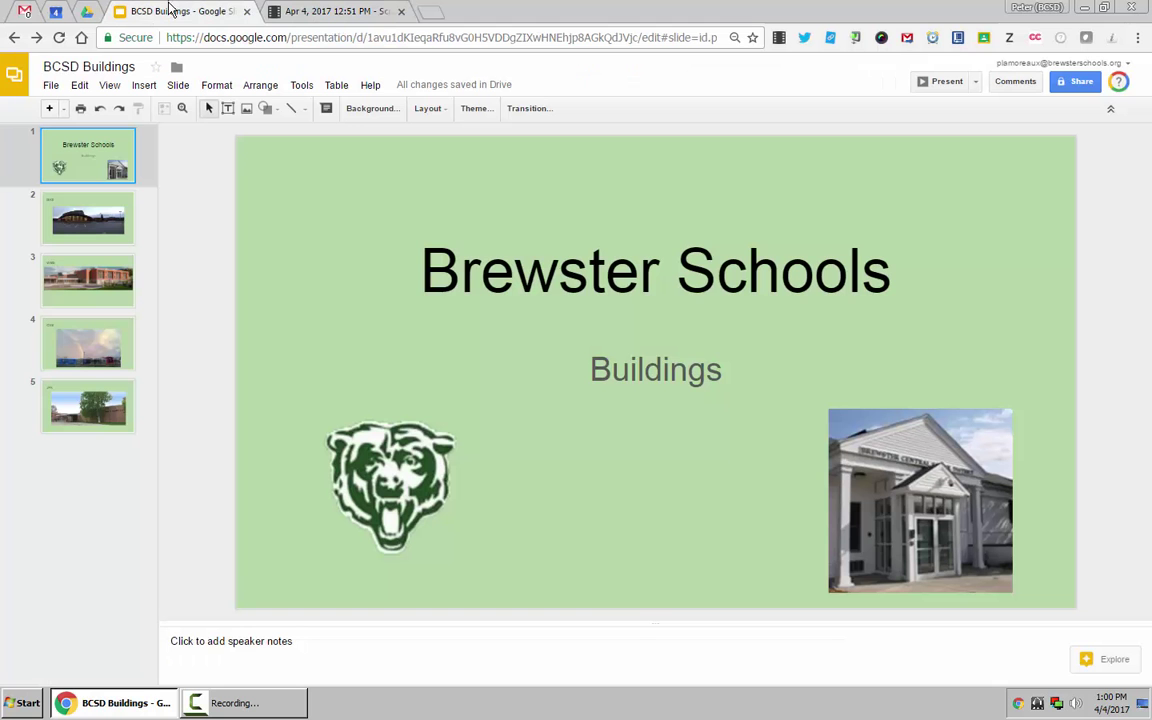
left_click(781, 39)
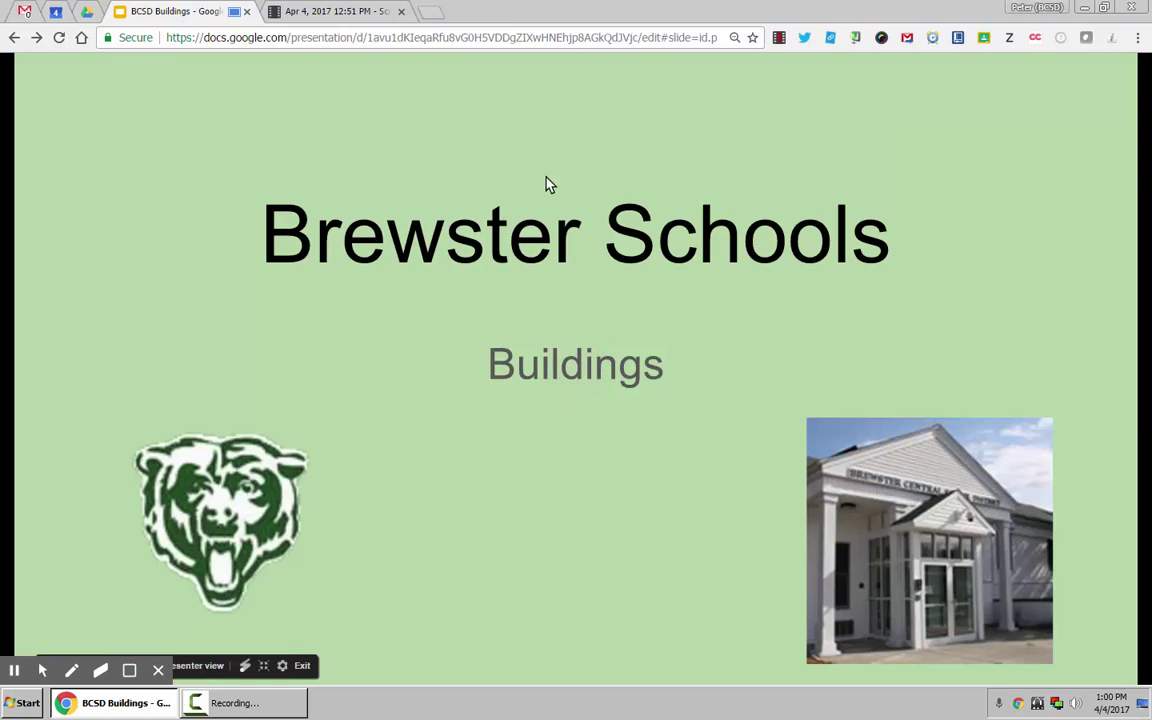
left_click(612, 525)
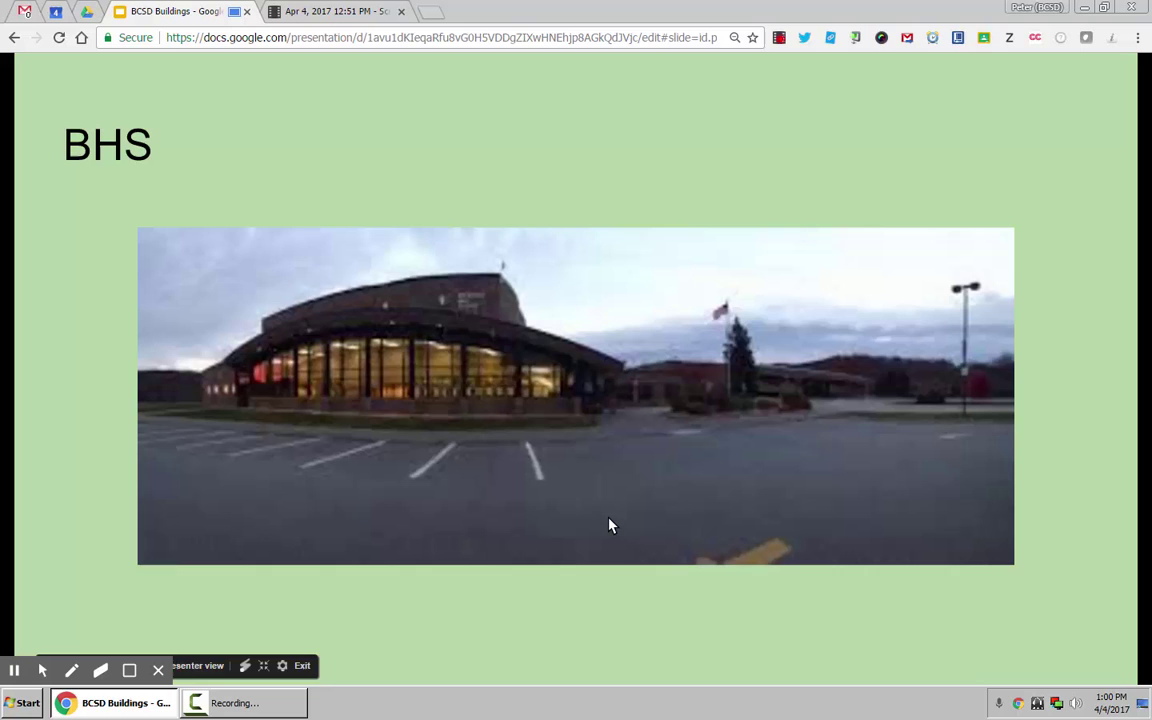
left_click(612, 525)
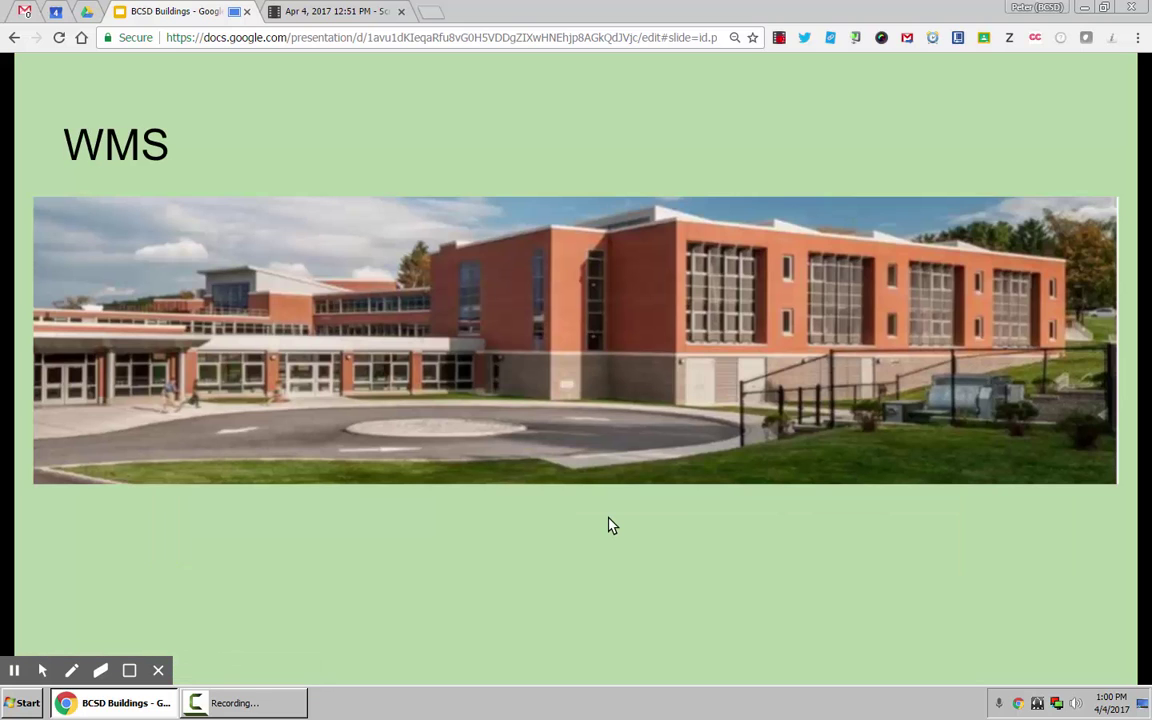
left_click(612, 525)
left_click(612, 525)
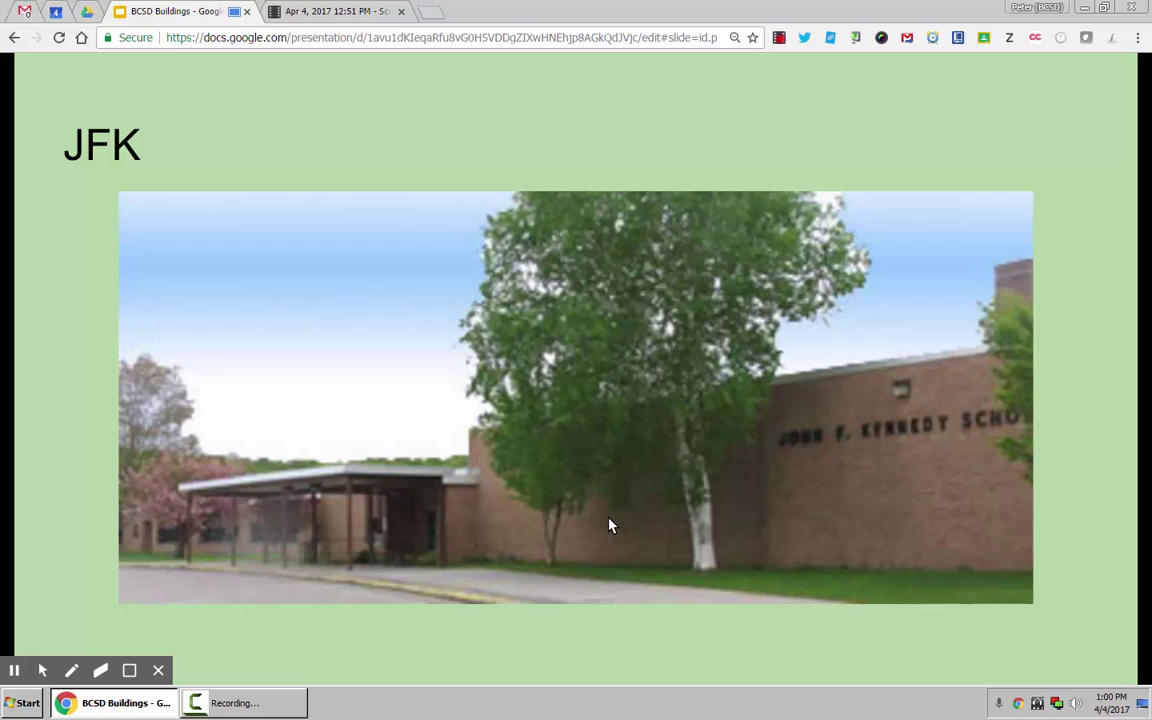
left_click(779, 38)
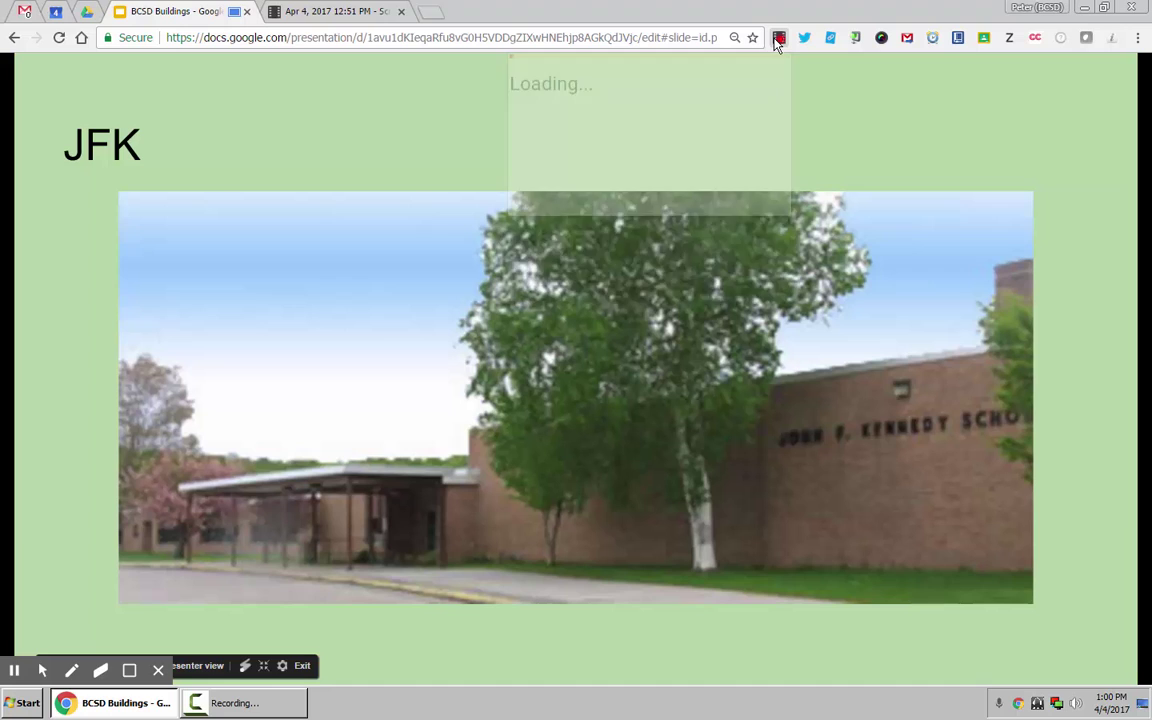
left_click(724, 218)
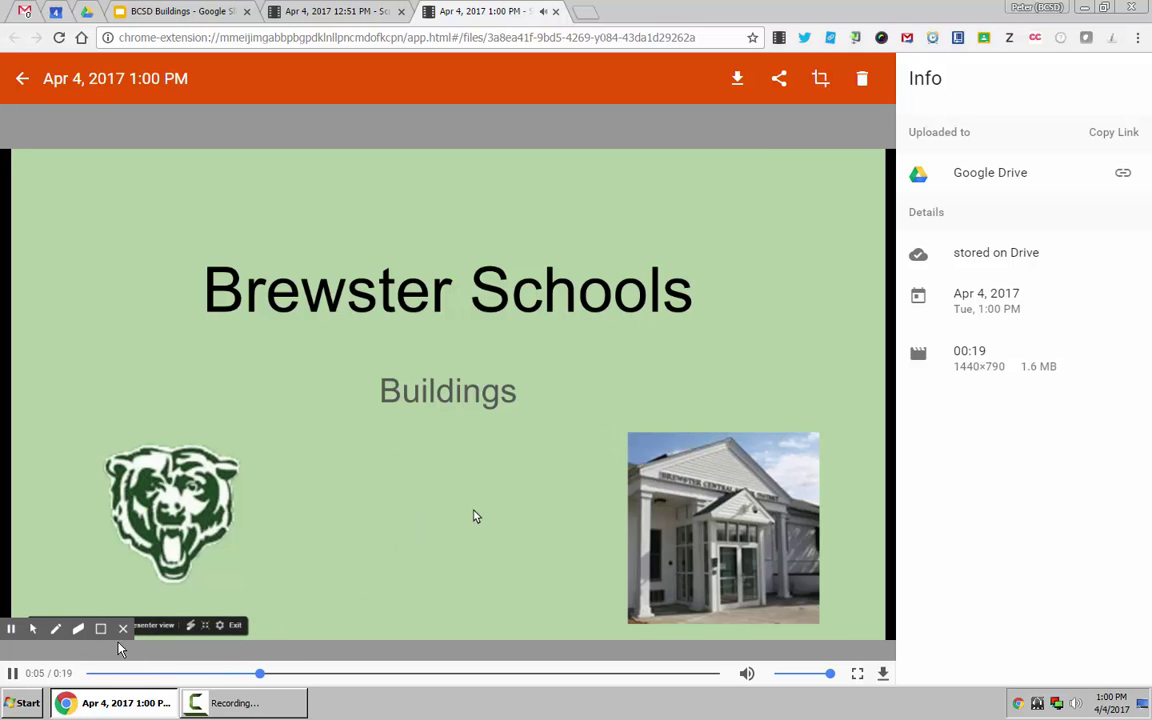
Pause the 19-second recording's playback and copy its Google Drive share link.
left_click(476, 516)
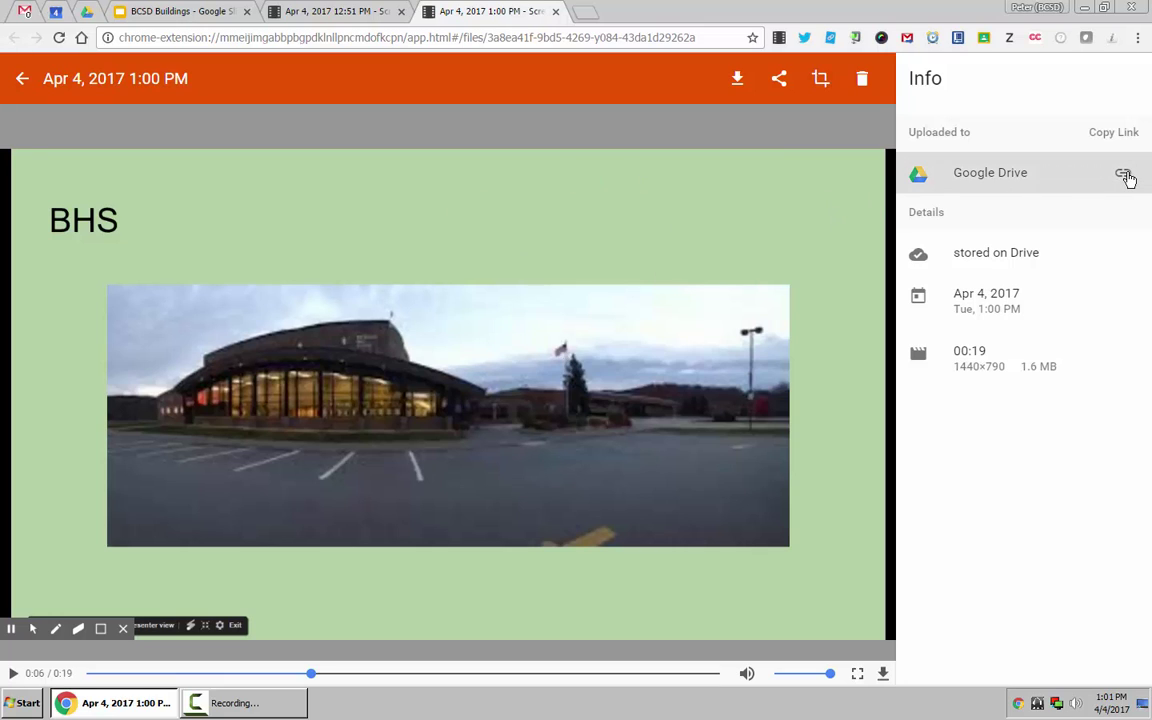
left_click(1125, 175)
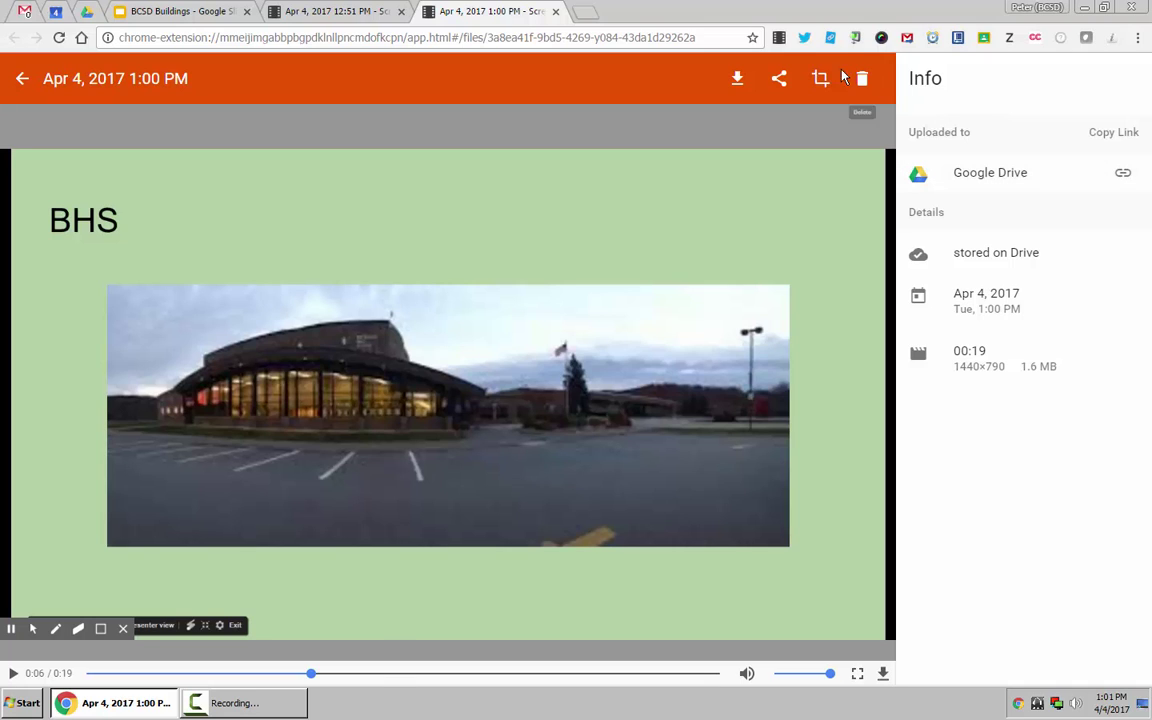
Close the new recording and BHS Intro pages, leaving slide 2 (BHS) selected in BCSD Buildings.
left_click(557, 13)
left_click(159, 12)
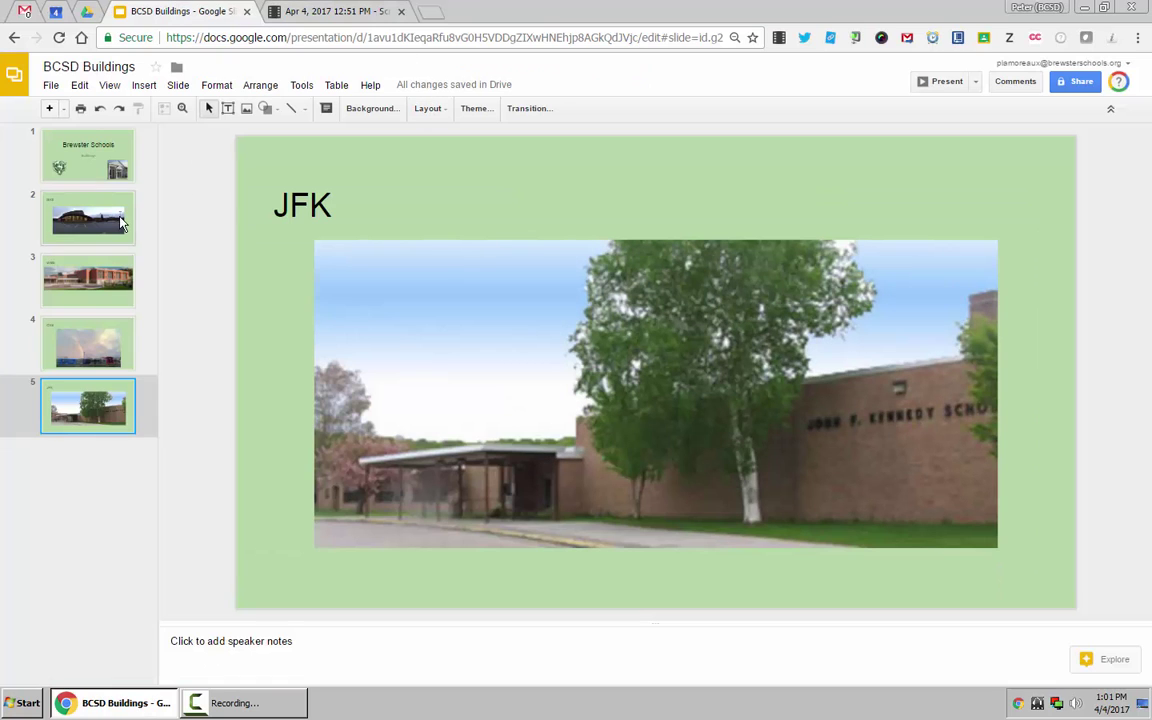
left_click(104, 200)
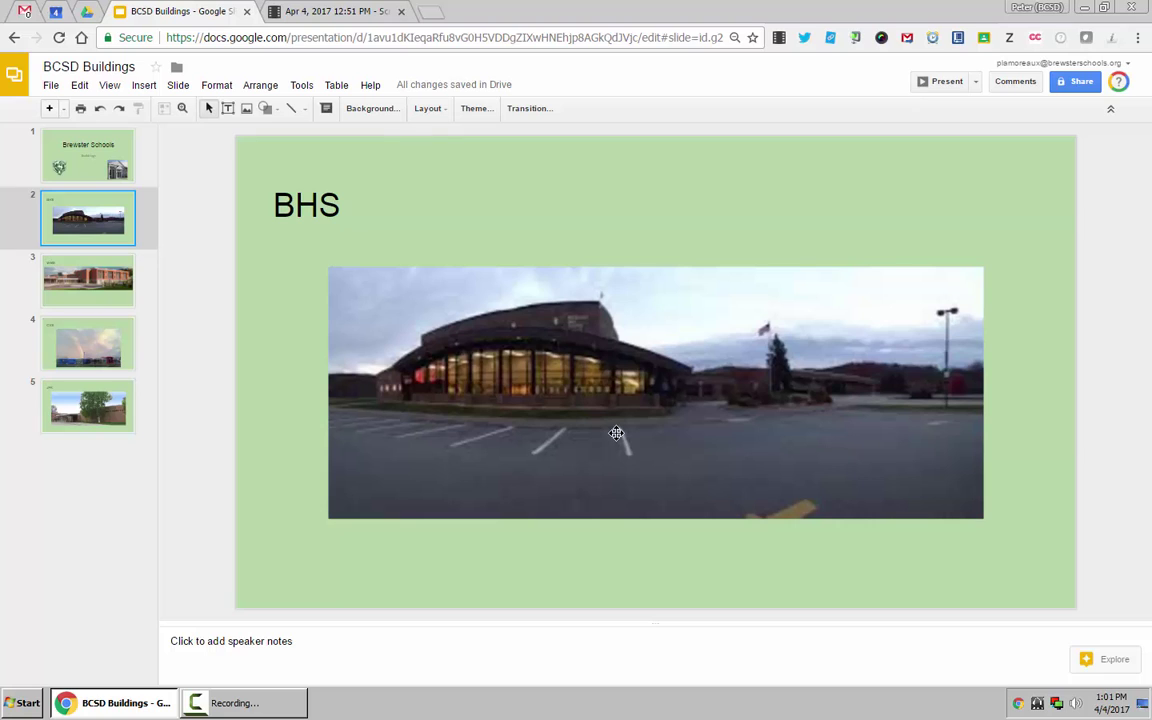
left_click(336, 12)
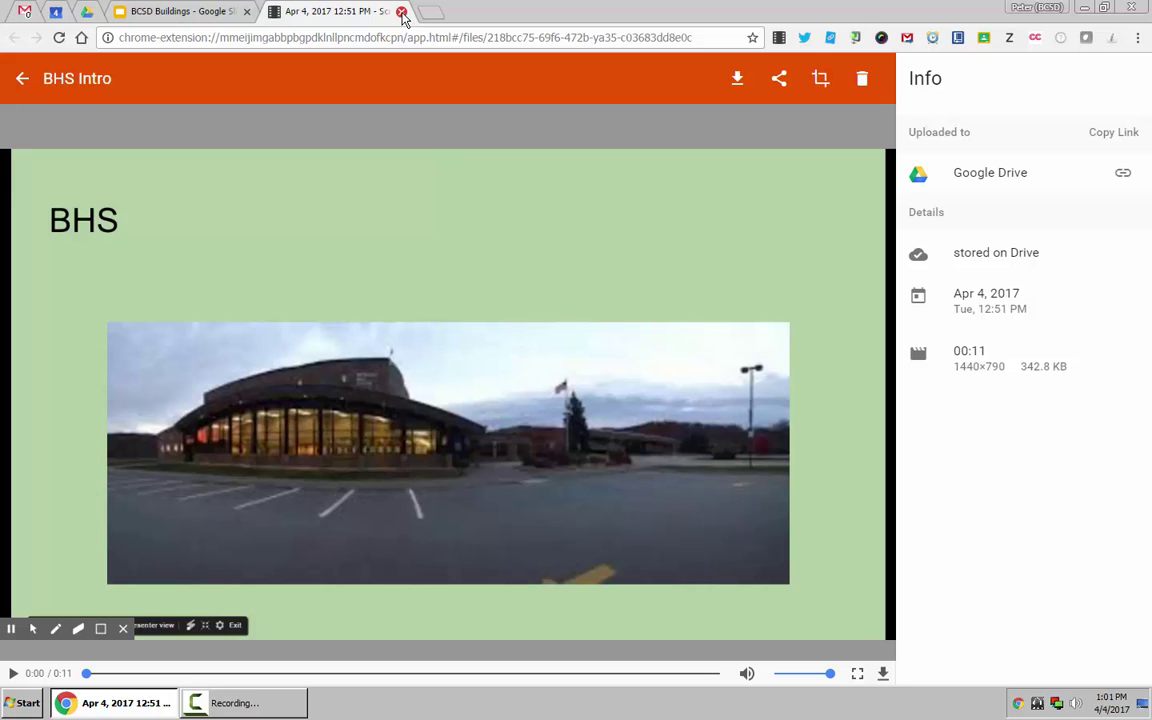
left_click(401, 12)
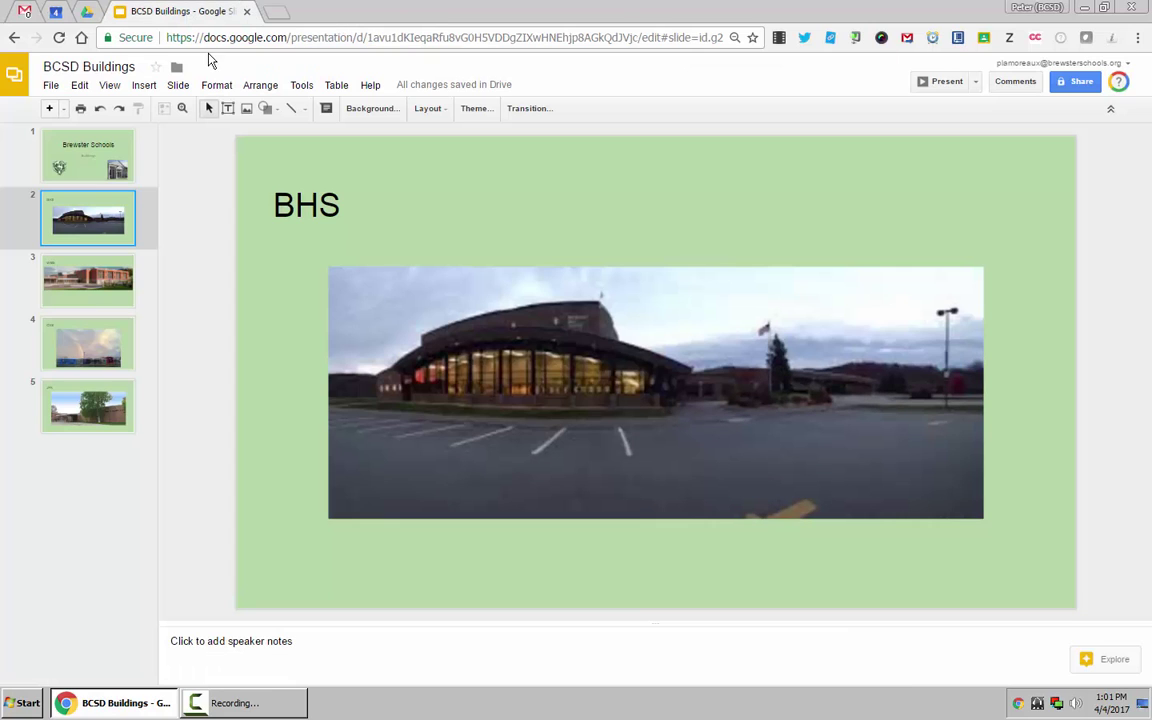
Insert BHS Intro.webm from Drive's Recent files as a video on the BHS slide.
left_click(145, 87)
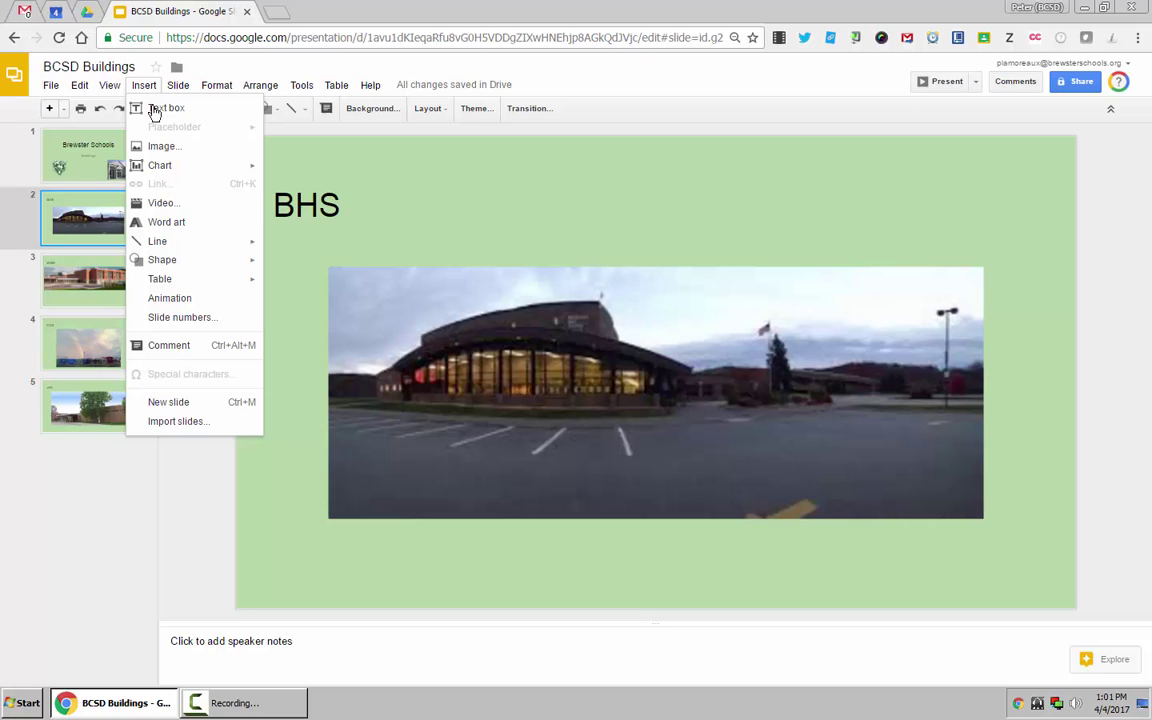
left_click(175, 203)
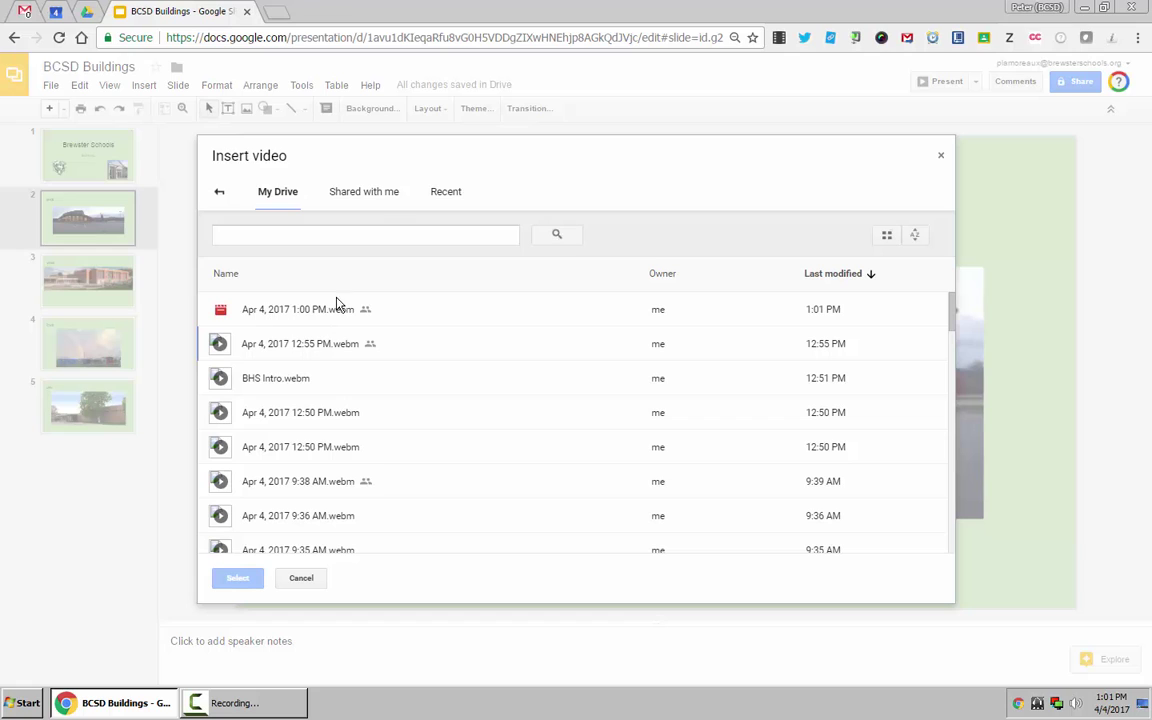
left_click(440, 190)
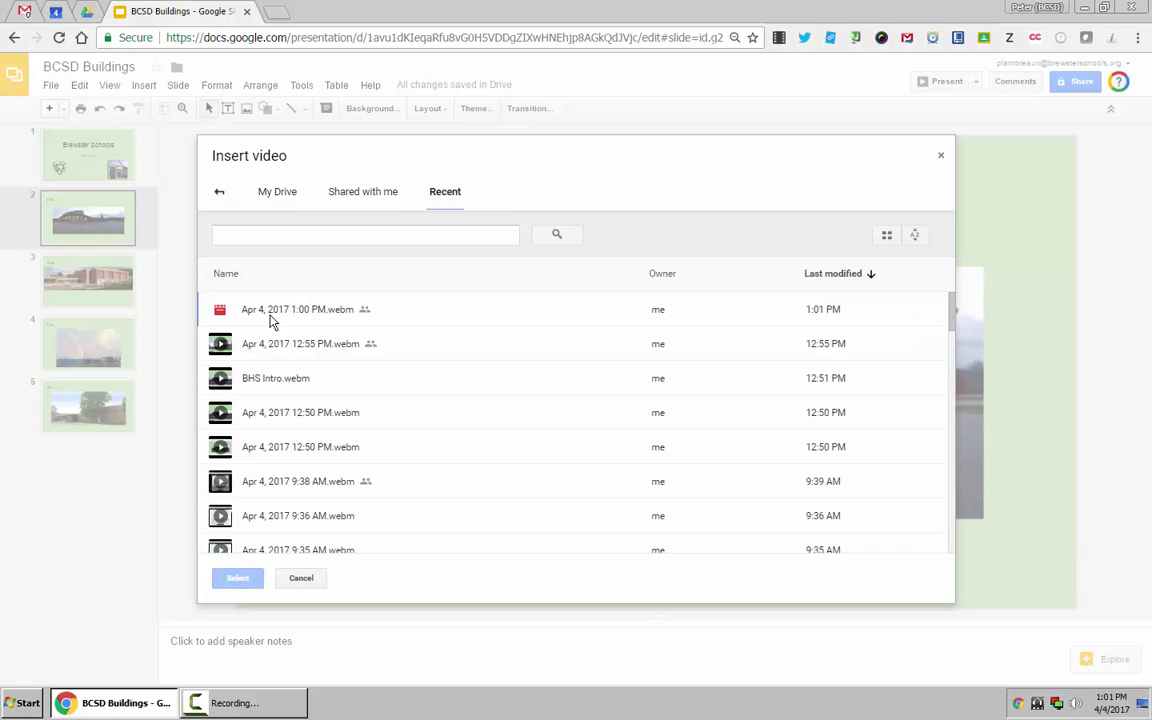
double_click(291, 380)
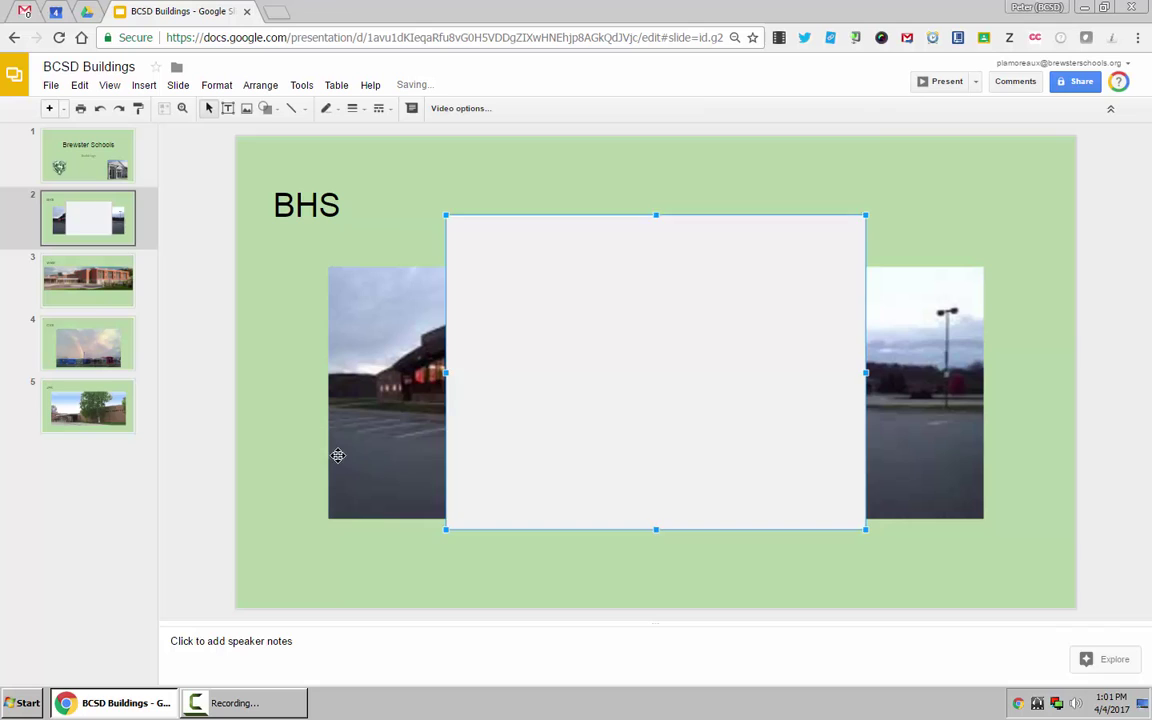
Shrink the BHS video to a tiny box in the lower-right corner and enable Autoplay when presenting.
left_click_drag(867, 532, 474, 236)
left_click_drag(765, 438, 1066, 595)
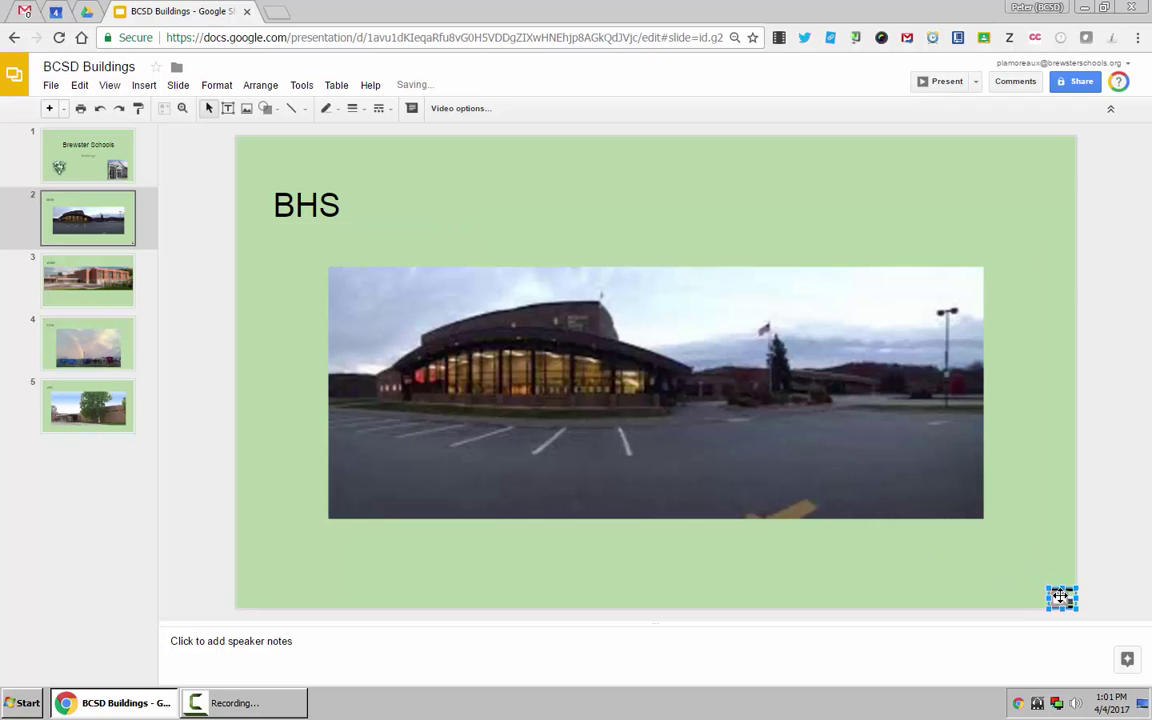
right_click(1047, 598)
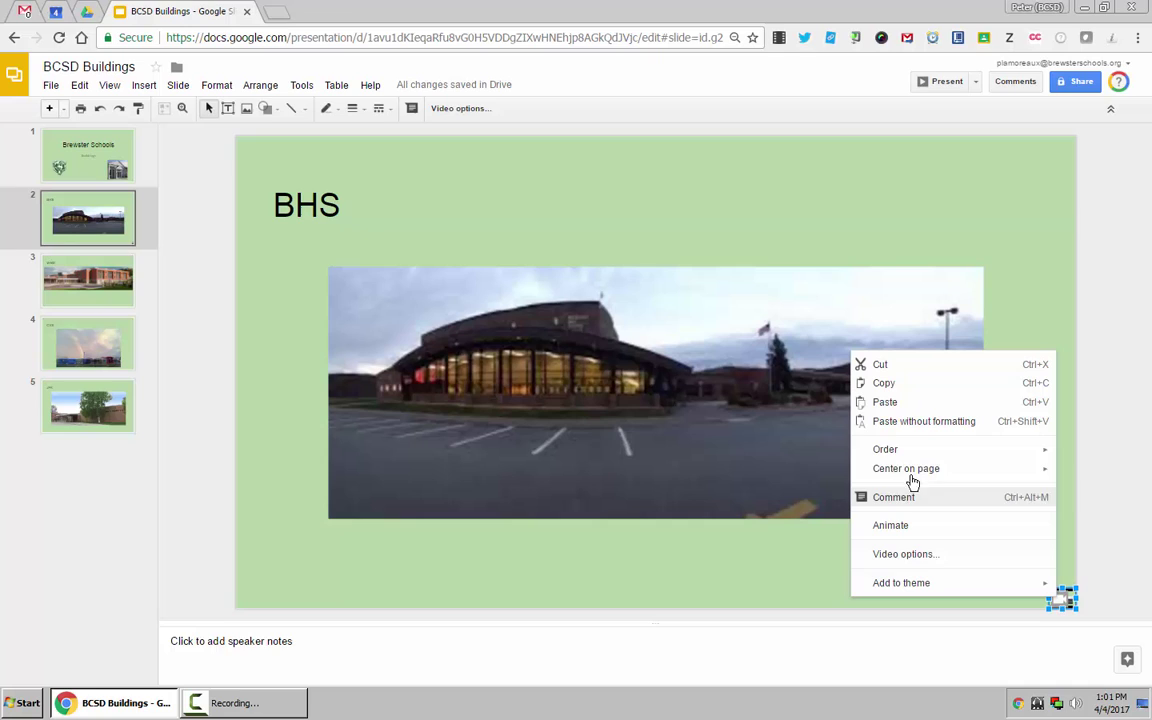
left_click(946, 555)
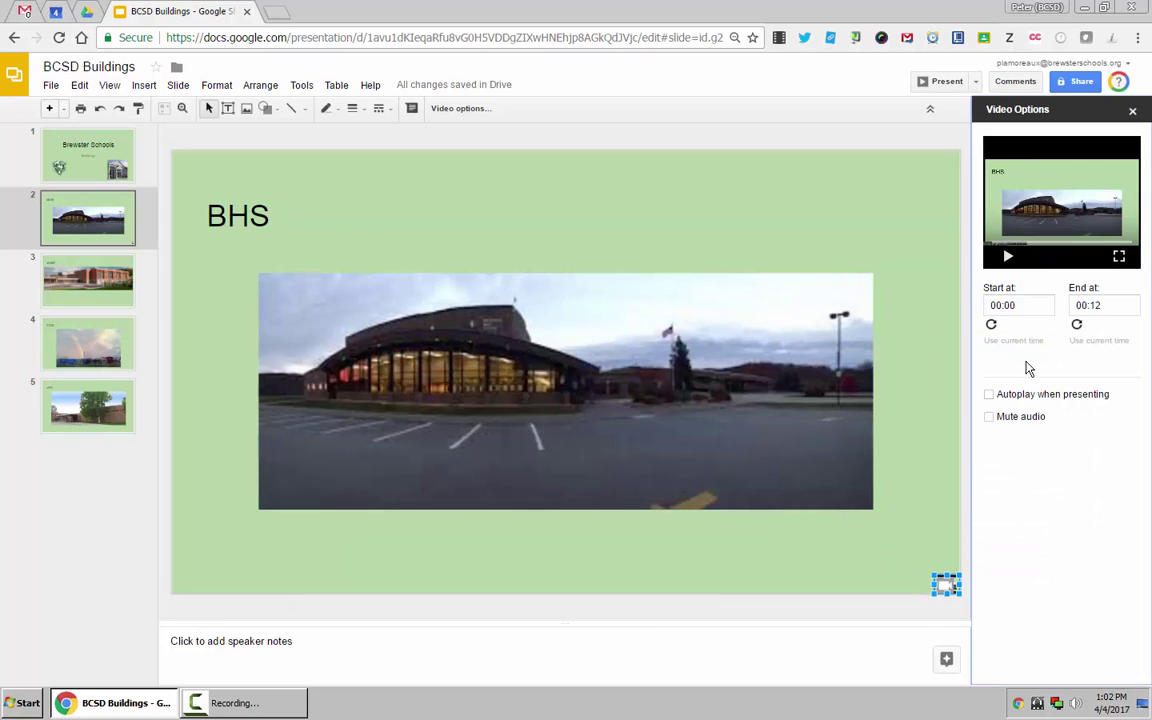
left_click(990, 397)
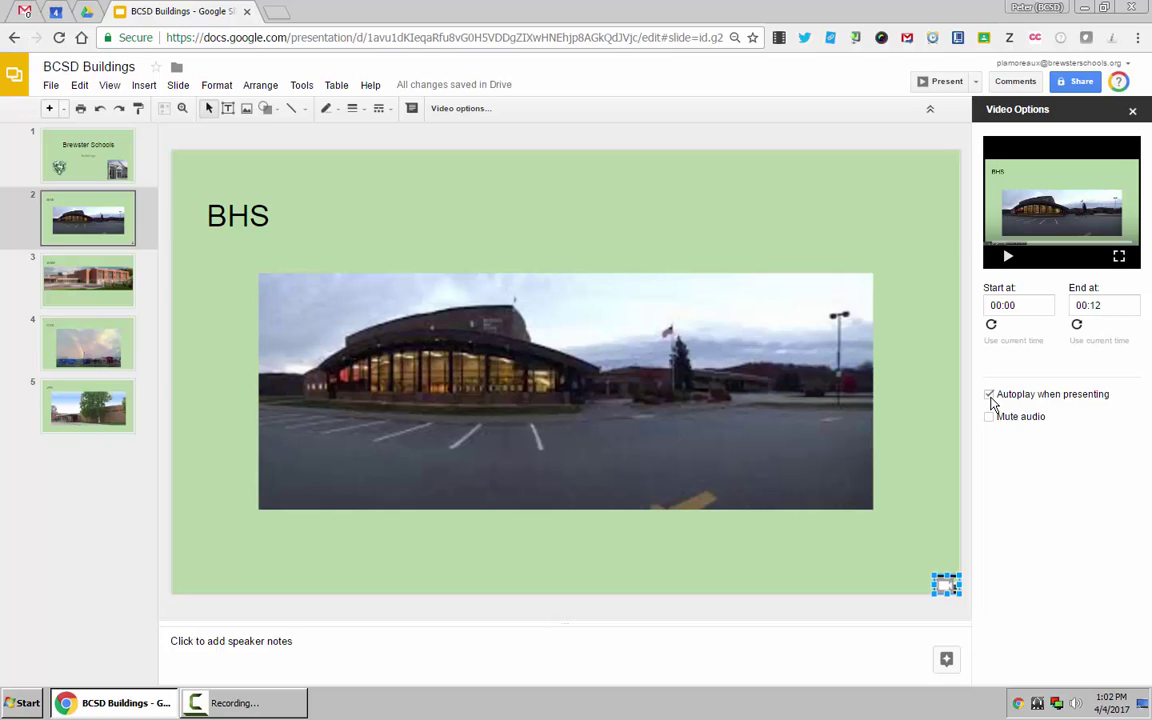
left_click(1131, 111)
Present from slide 1, advance to the BHS slide to check the video autoplays, then exit.
left_click(81, 142)
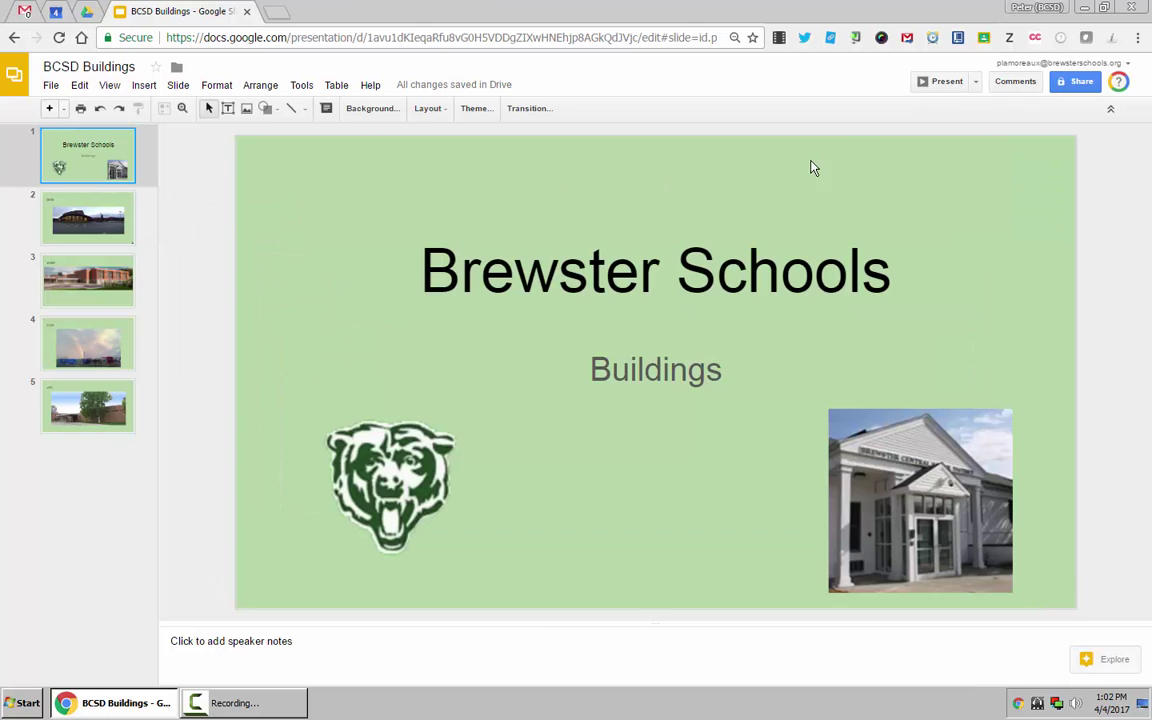
left_click(930, 86)
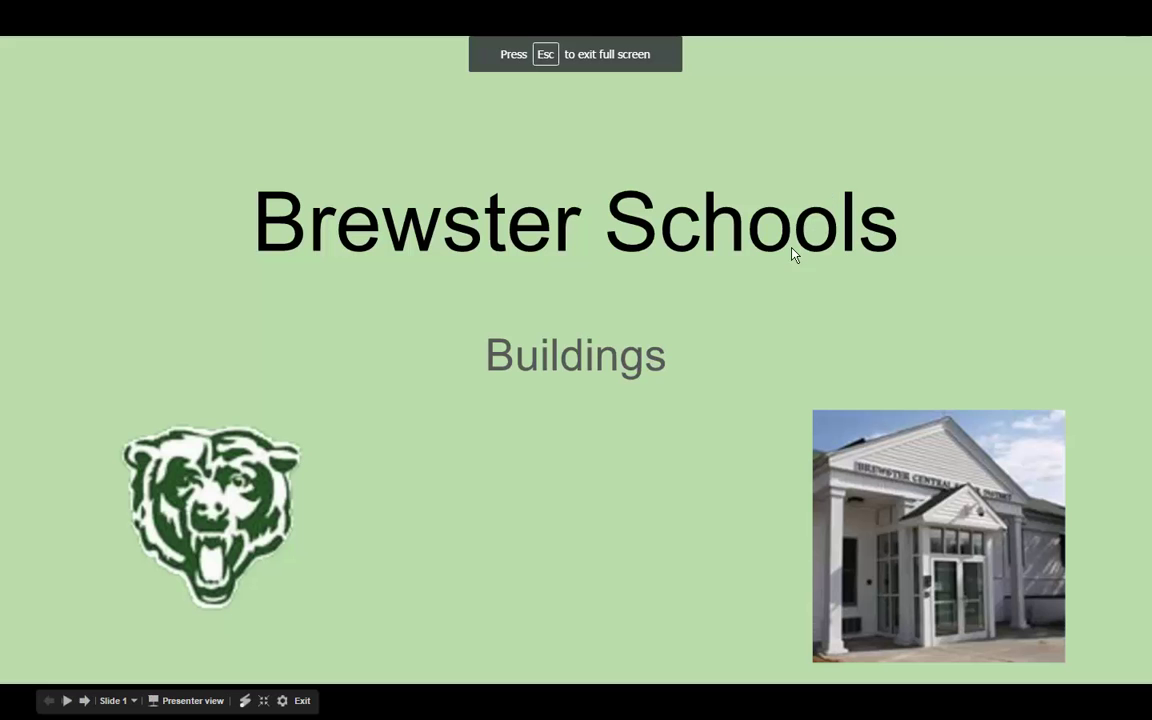
left_click(773, 339)
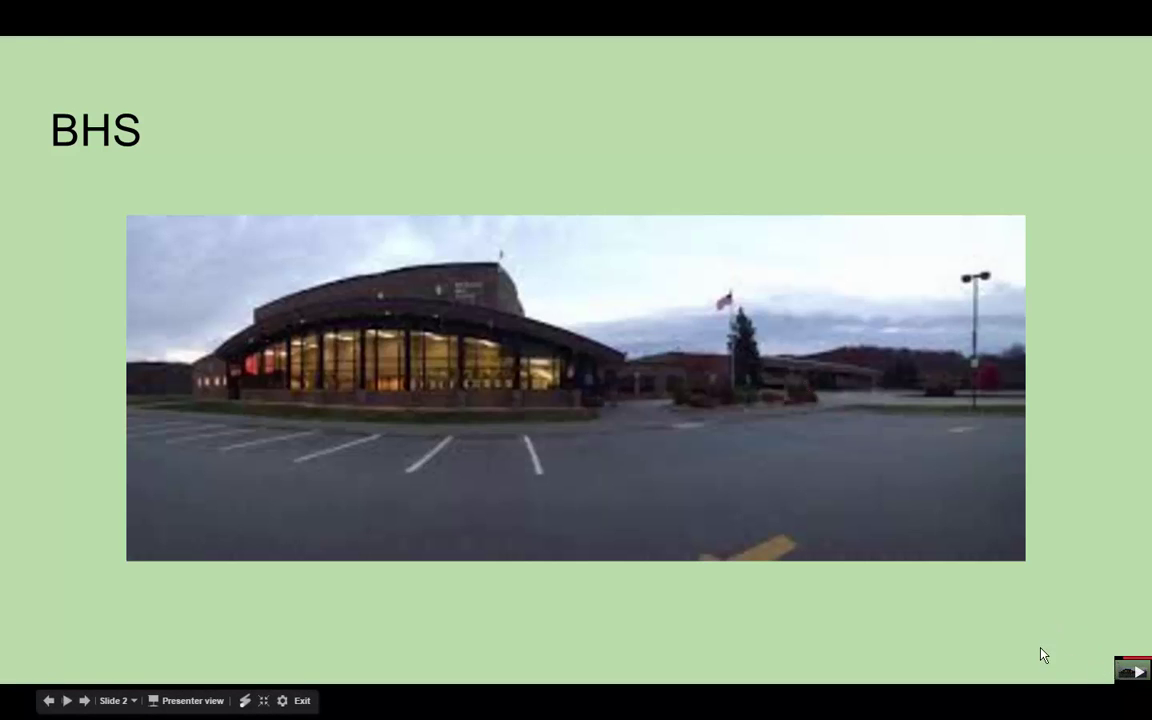
key("Escape")
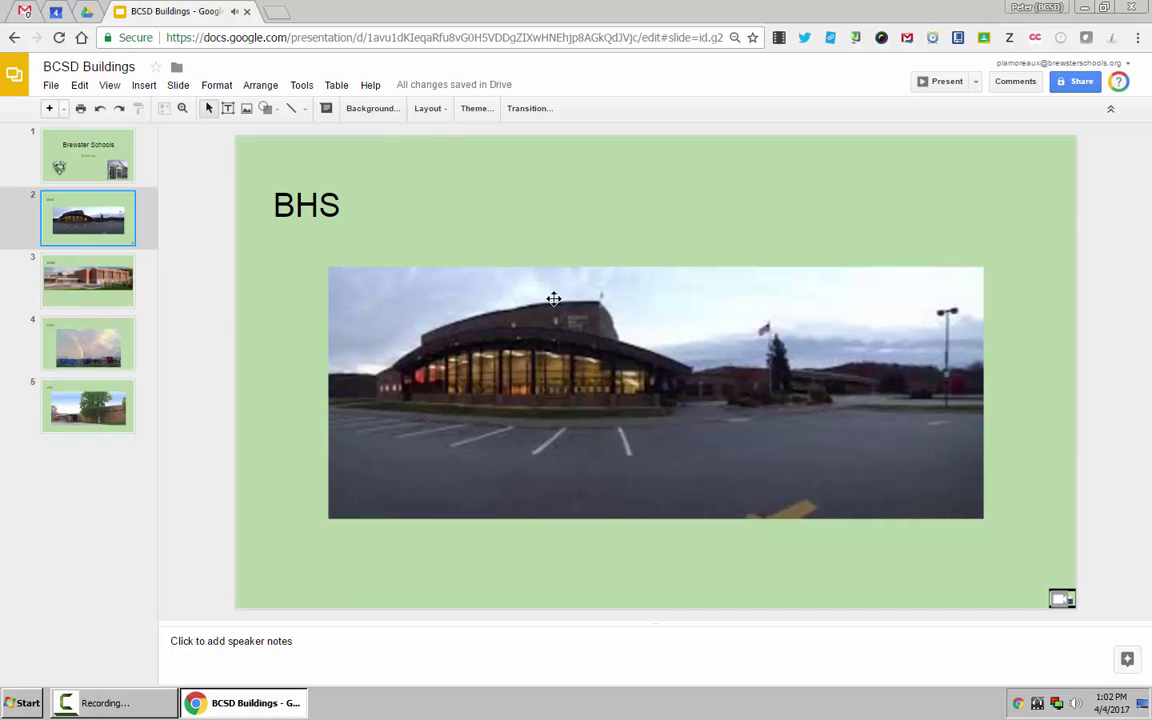